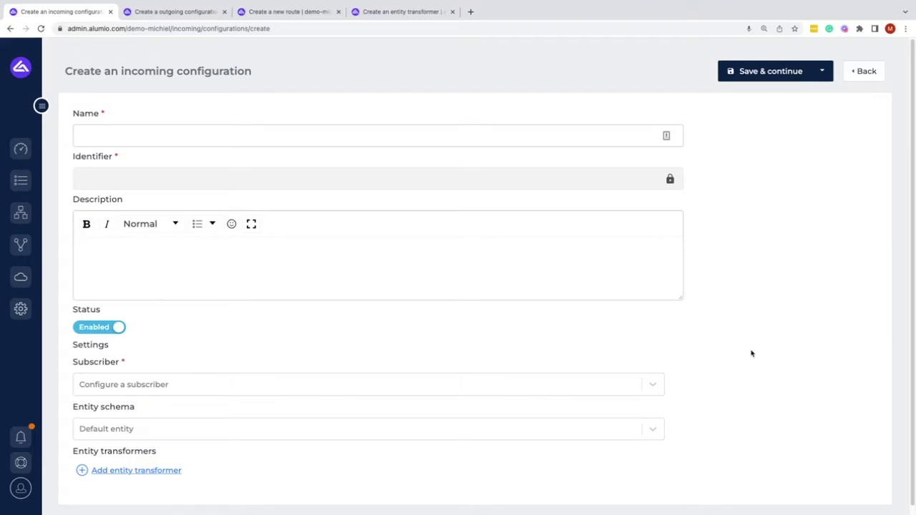
Enter the naming pattern "<platform> - get <object>" as the incoming configuration's name
{"action": "left_click", "coordinate": [377, 141]}
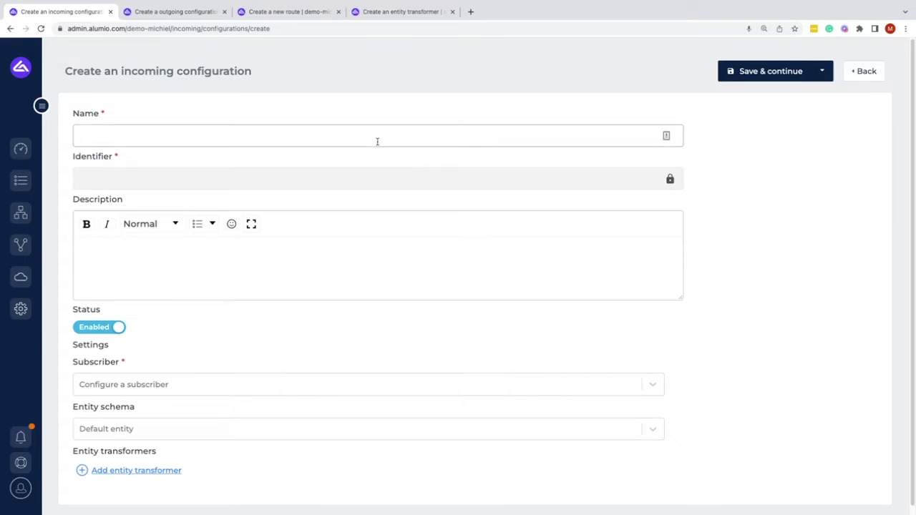
{"action": "type", "text": "<s"}
{"action": "key", "text": "BackSpace"}
{"action": "key", "text": "BackSpace"}
{"action": "type", "text": "<platform> "}
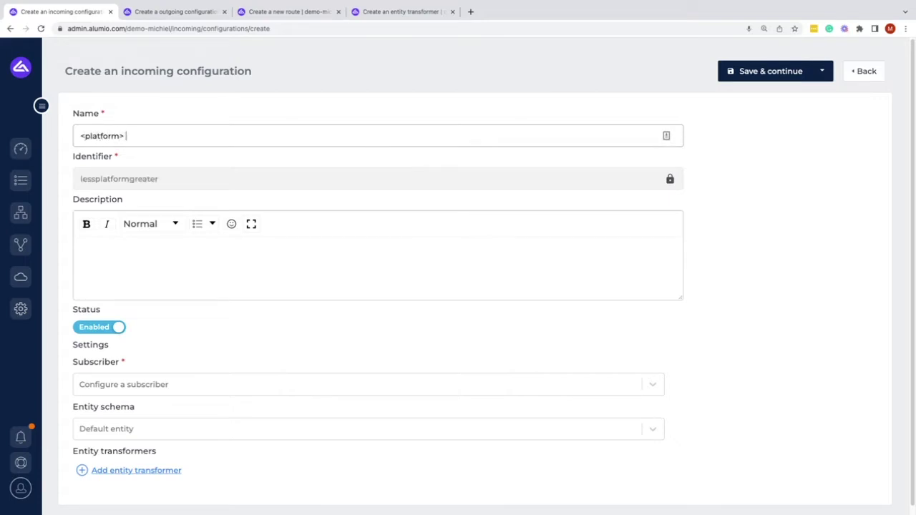
{"action": "type", "text": "get <object."}
{"action": "key", "text": "Left"}
{"action": "key", "text": "Left"}
{"action": "key", "text": "Left"}
{"action": "key", "text": "Left"}
{"action": "key", "text": "Left"}
{"action": "key", "text": "Left"}
{"action": "key", "text": "Left"}
{"action": "key", "text": "Left"}
{"action": "key", "text": "Left"}
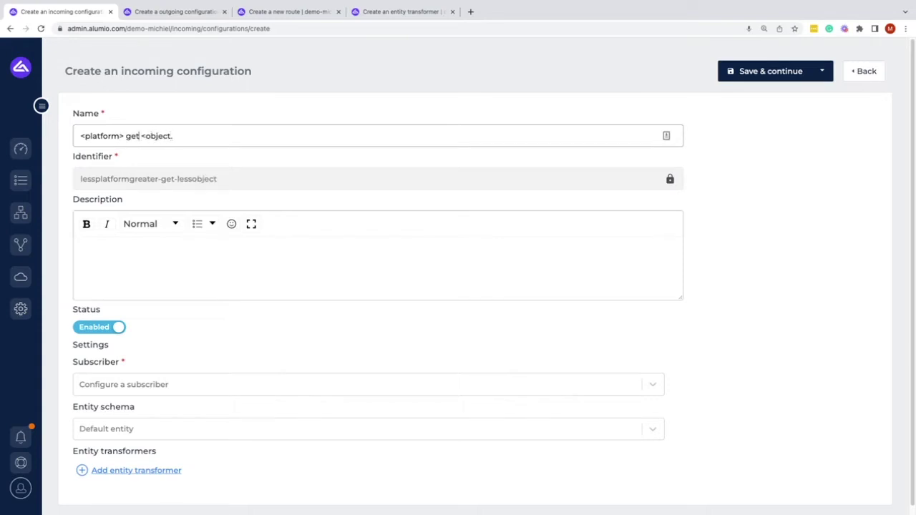
{"action": "key", "text": "Left"}
{"action": "key", "text": "Left"}
{"action": "key", "text": "Left"}
{"action": "type", "text": "-"}
{"action": "key", "text": "Right"}
{"action": "key", "text": "Right"}
{"action": "key", "text": "Right"}
{"action": "key", "text": "Right"}
{"action": "key", "text": "Right"}
{"action": "key", "text": "Right"}
{"action": "key", "text": "Right"}
{"action": "type", "text": ">"}
Add the placeholder "<client name>" in front of "<platform>" in the incoming configuration's name
{"action": "left_click", "coordinate": [79, 136]}
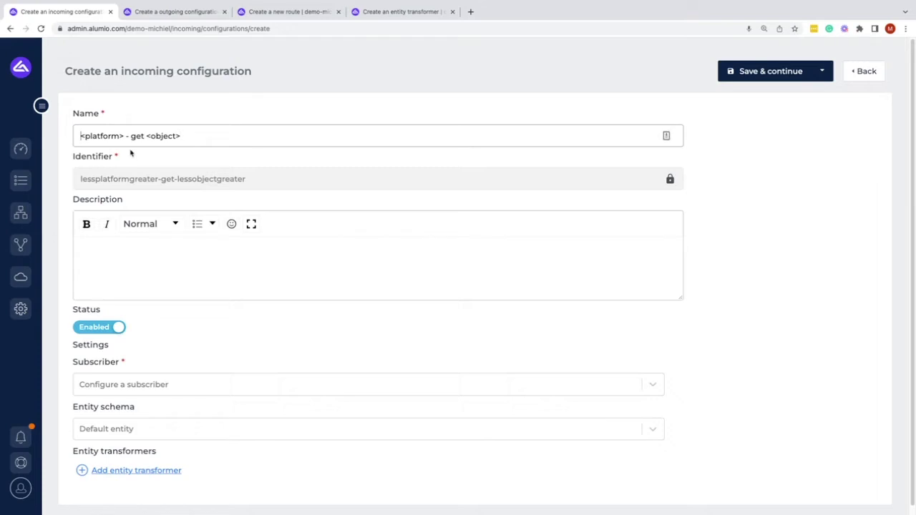
{"action": "type", "text": "dh"}
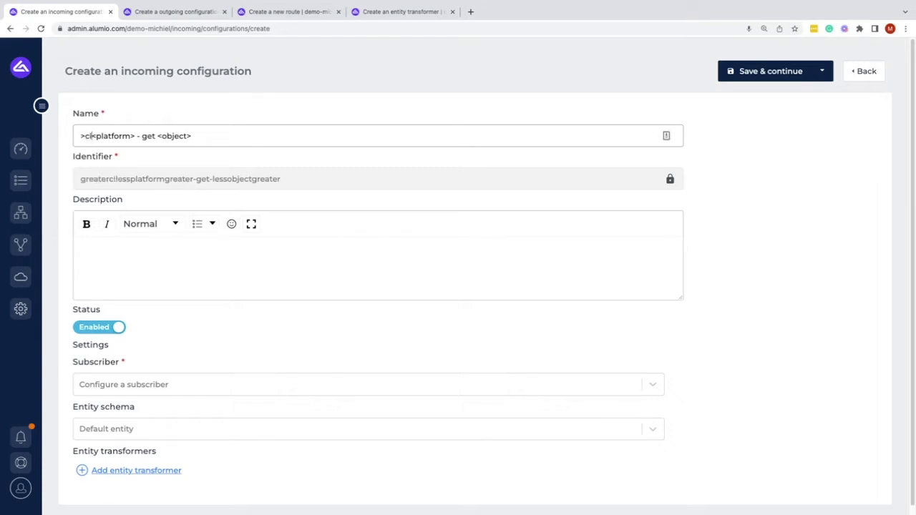
{"action": "key", "text": "BackSpace"}
{"action": "key", "text": "BackSpace"}
{"action": "type", "text": "<cl"}
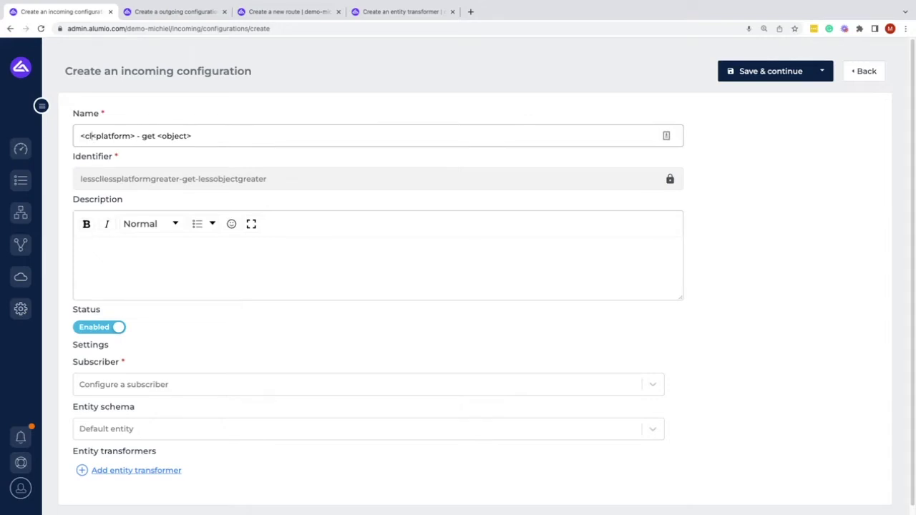
{"action": "type", "text": "ient>"}
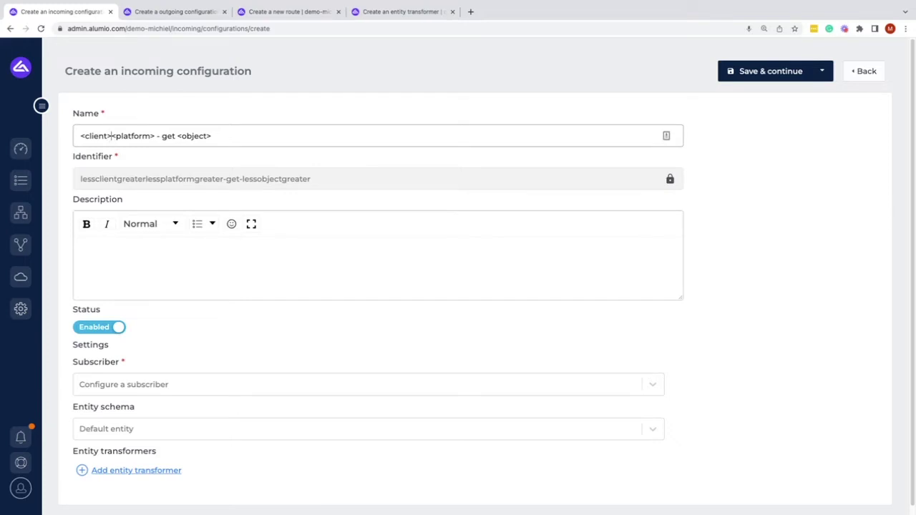
{"action": "type", "text": " name"}
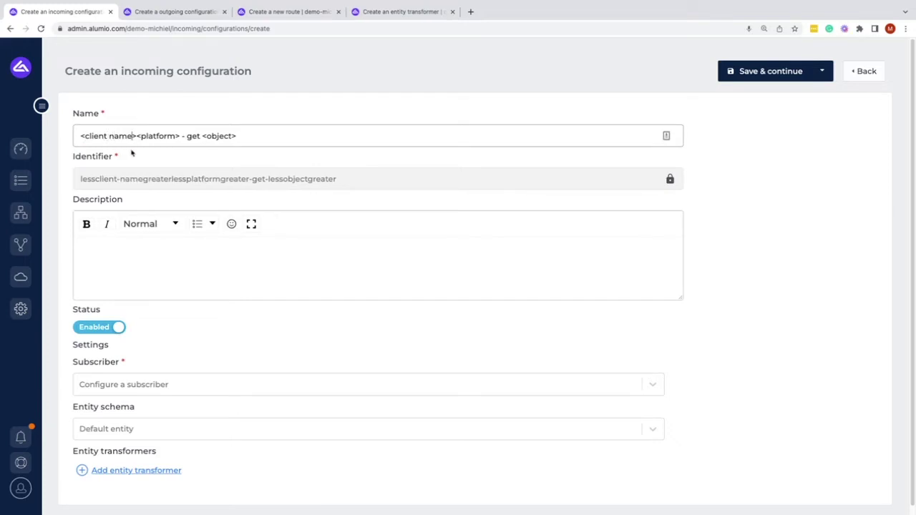
Replace the placeholders in the name with real values so it reads "Shopware - get Customers"
{"action": "left_click_drag", "start_coordinate": [179, 136], "coordinate": [71, 136]}
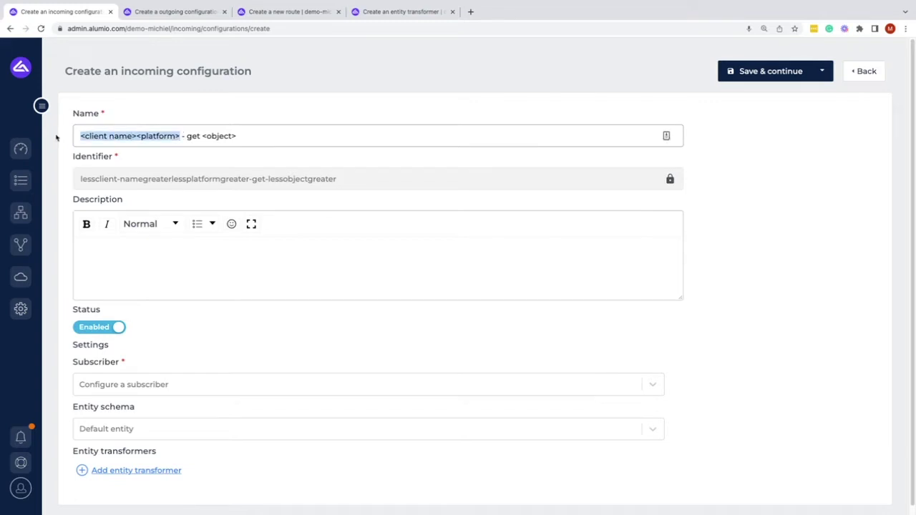
{"action": "type", "text": "Shopware"}
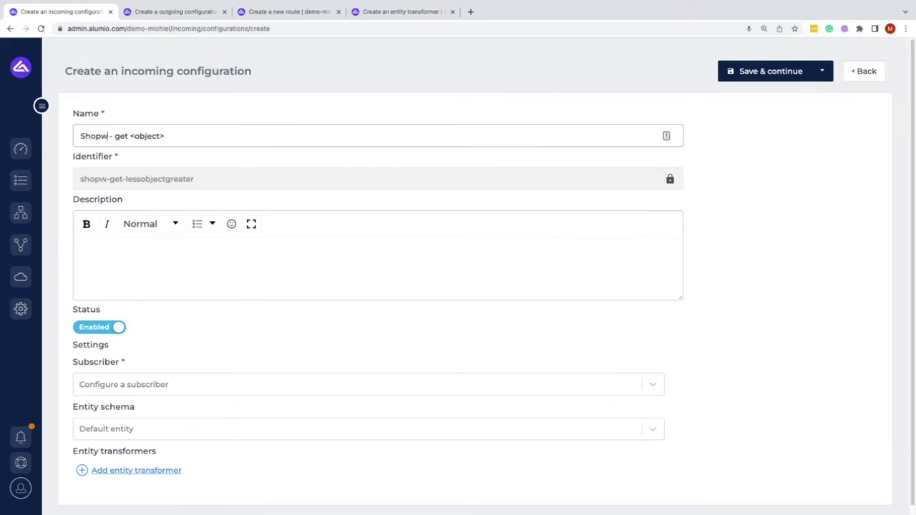
{"action": "left_click_drag", "start_coordinate": [142, 137], "coordinate": [262, 144]}
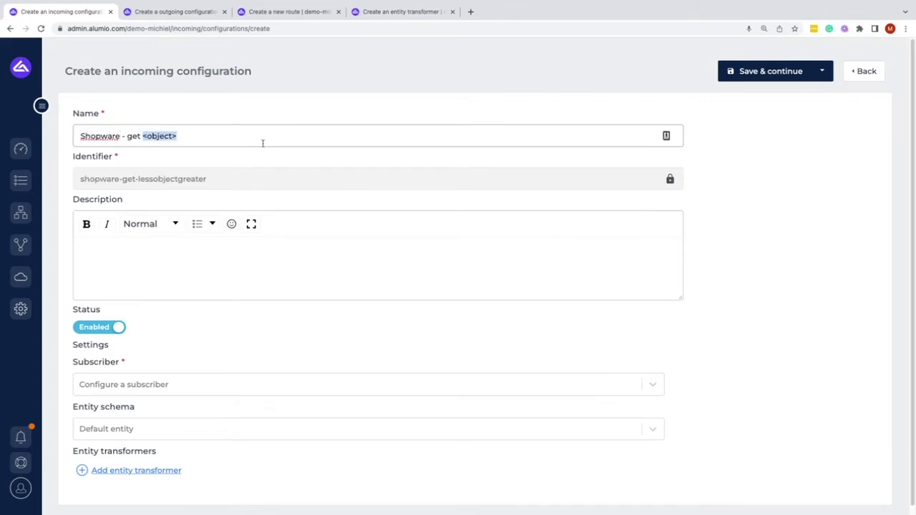
{"action": "type", "text": "Customers"}
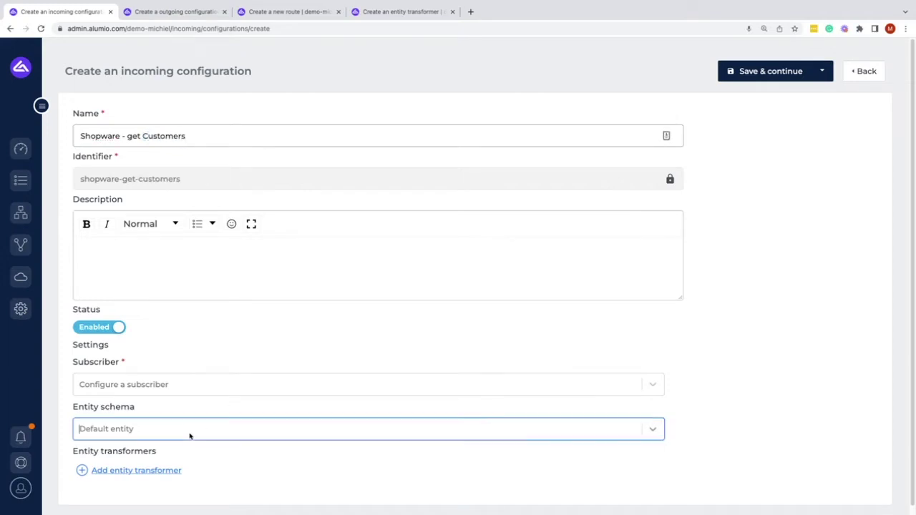
Choose HTTP Subscriber as the subscriber of the incoming configuration
{"action": "left_click", "coordinate": [201, 388]}
{"action": "type", "text": "htt"}
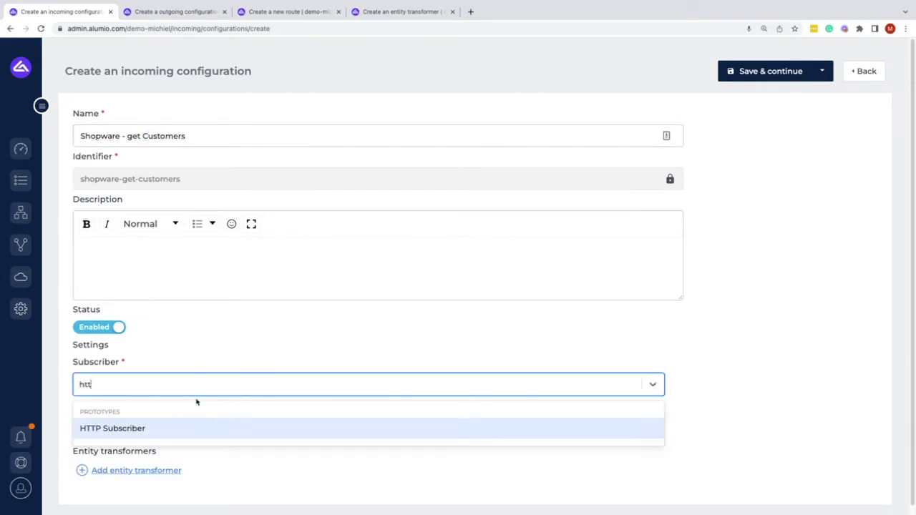
{"action": "left_click", "coordinate": [181, 430]}
Save the incoming configuration and switch to the form for creating an outgoing configuration
{"action": "left_click", "coordinate": [781, 71]}
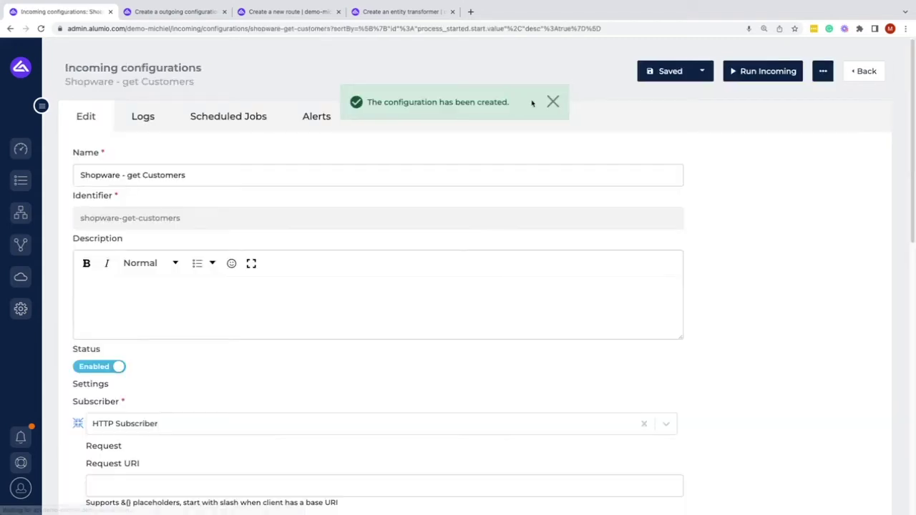
{"action": "left_click", "coordinate": [552, 102]}
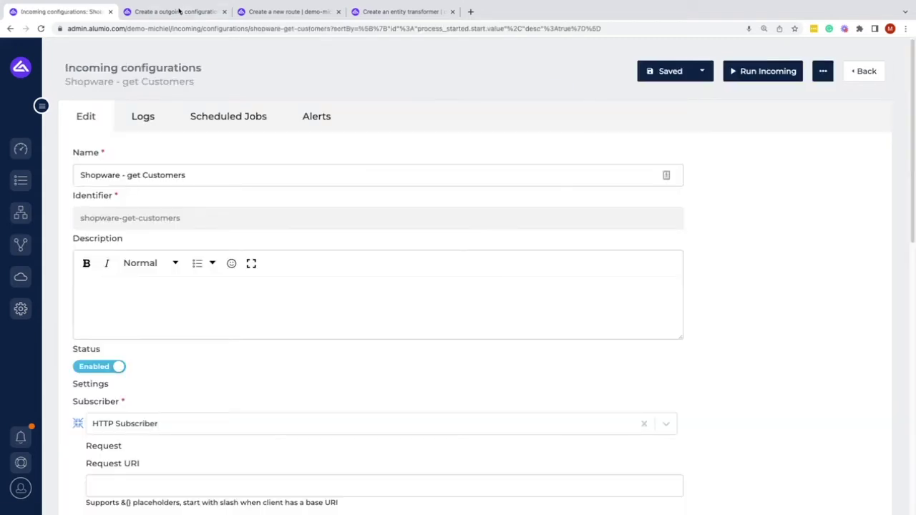
{"action": "left_click", "coordinate": [180, 11]}
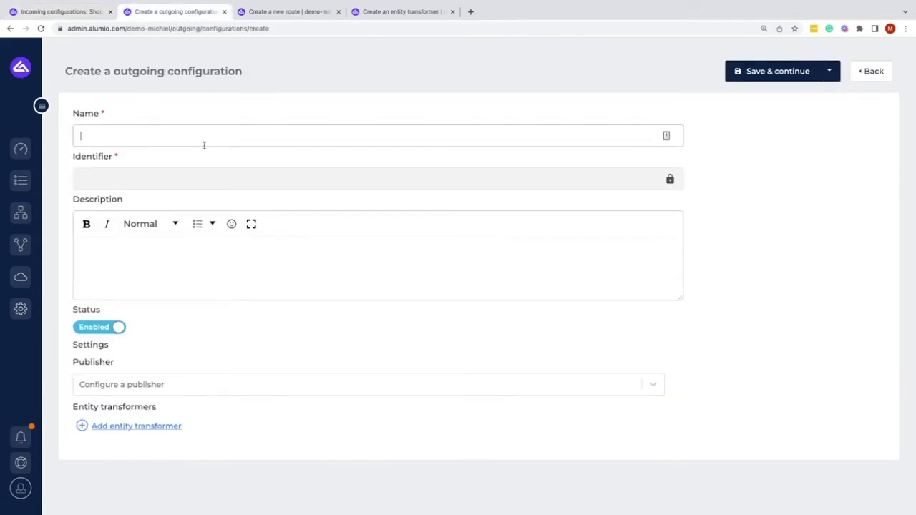
{"action": "type", "text": "aodo"}
{"action": "key", "text": "BackSpace"}
{"action": "key", "text": "BackSpace"}
{"action": "key", "text": "BackSpace"}
{"action": "key", "text": "BackSpace"}
{"action": "type", "text": "create"}
{"action": "key", "text": "BackSpace"}
{"action": "key", "text": "BackSpace"}
{"action": "key", "text": "BackSpace"}
{"action": "key", "text": "BackSpace"}
{"action": "key", "text": "BackSpace"}
{"action": "key", "text": "BackSpace"}
{"action": "type", "text": "update"}
{"action": "key", "text": "BackSpace"}
{"action": "key", "text": "BackSpace"}
{"action": "key", "text": "BackSpace"}
{"action": "key", "text": "BackSpace"}
{"action": "key", "text": "BackSpace"}
{"action": "key", "text": "BackSpace"}
{"action": "type", "text": "delete"}
{"action": "key", "text": "BackSpace"}
{"action": "key", "text": "BackSpace"}
{"action": "key", "text": "BackSpace"}
{"action": "key", "text": "BackSpace"}
{"action": "key", "text": "BackSpace"}
{"action": "key", "text": "BackSpace"}
Name the outgoing configuration "SAP - create Customers"
{"action": "type", "text": "SAP - Create"}
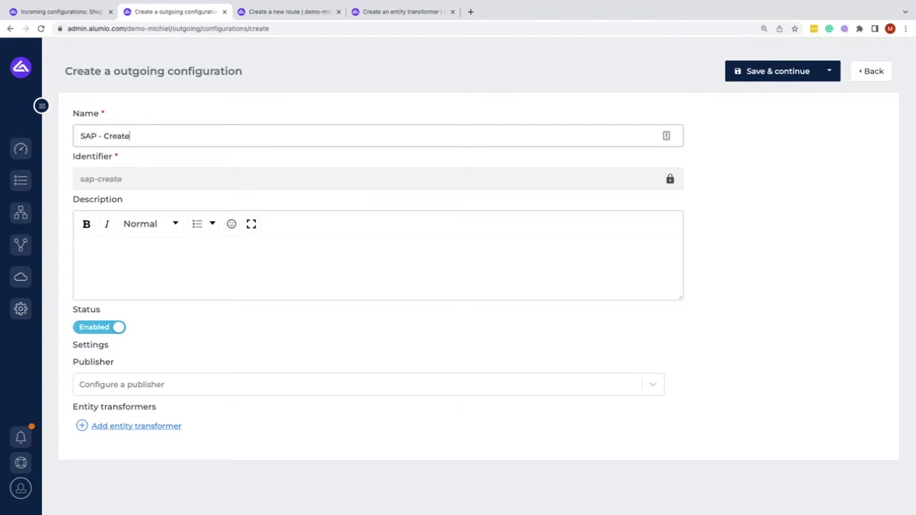
{"action": "type", "text": " customers"}
{"action": "left_click", "coordinate": [132, 136]}
{"action": "key", "text": "BackSpace"}
{"action": "type", "text": "C"}
{"action": "left_click", "coordinate": [105, 136]}
{"action": "key", "text": "BackSpace"}
{"action": "type", "text": "c"}
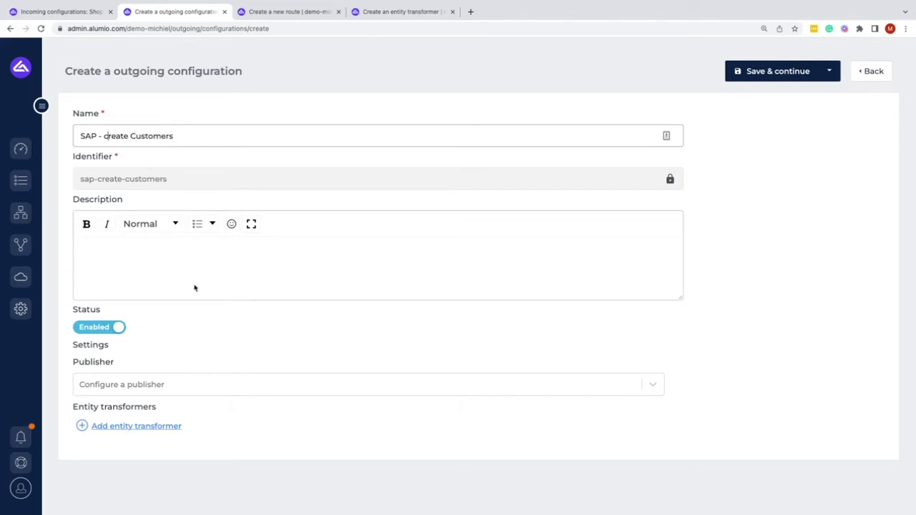
Choose HTTP Publisher as the publisher of the outgoing configuration
{"action": "left_click", "coordinate": [162, 384]}
{"action": "type", "text": "htt"}
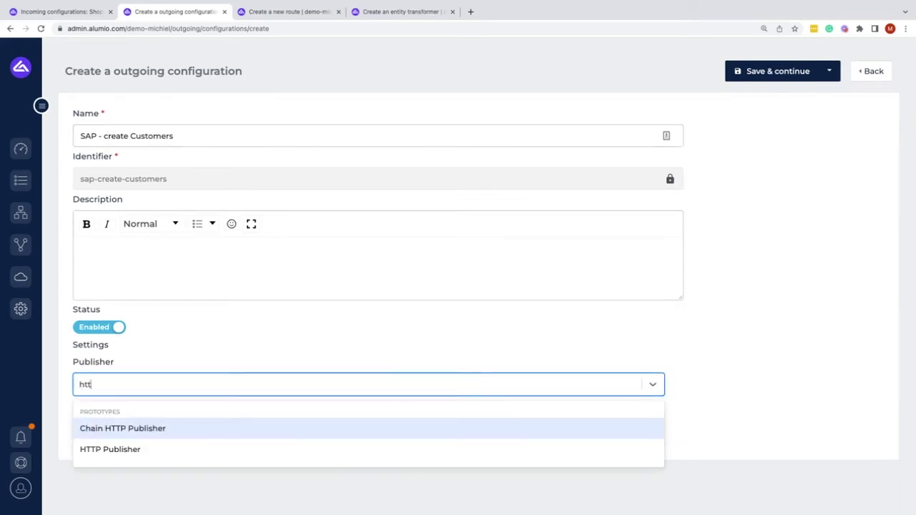
{"action": "left_click", "coordinate": [162, 448]}
Save the outgoing configuration and switch to the form for creating a new route
{"action": "left_click", "coordinate": [745, 76]}
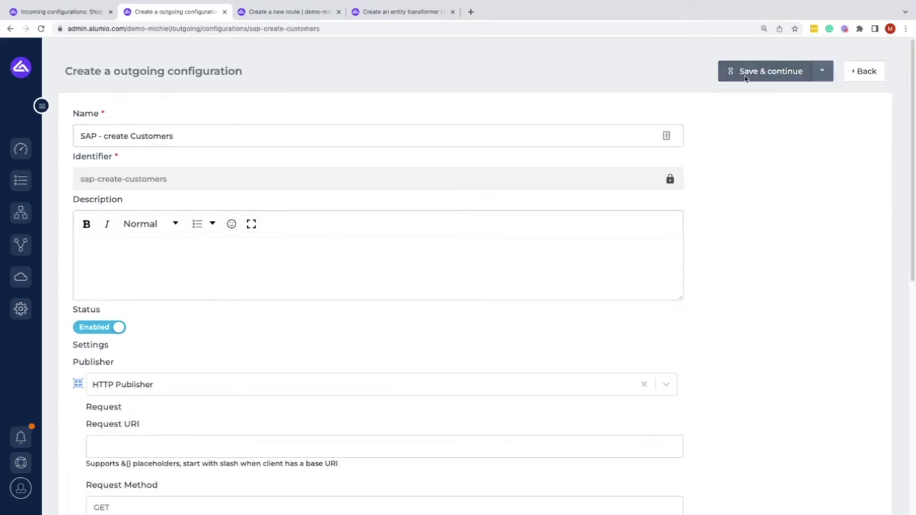
{"action": "left_click", "coordinate": [552, 100]}
{"action": "left_click", "coordinate": [297, 12]}
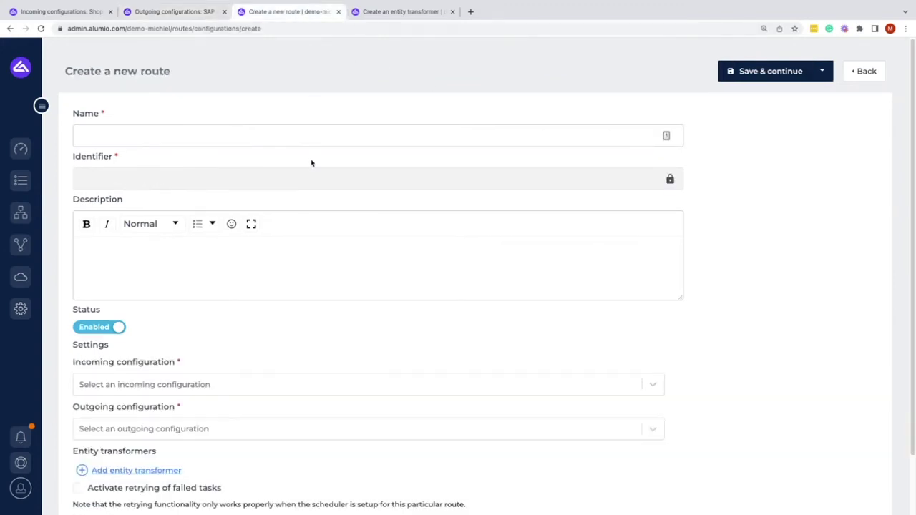
Select "Shopware - Get Customers" as the incoming configuration of the new route
{"action": "left_click", "coordinate": [213, 381]}
{"action": "type", "text": "shop"}
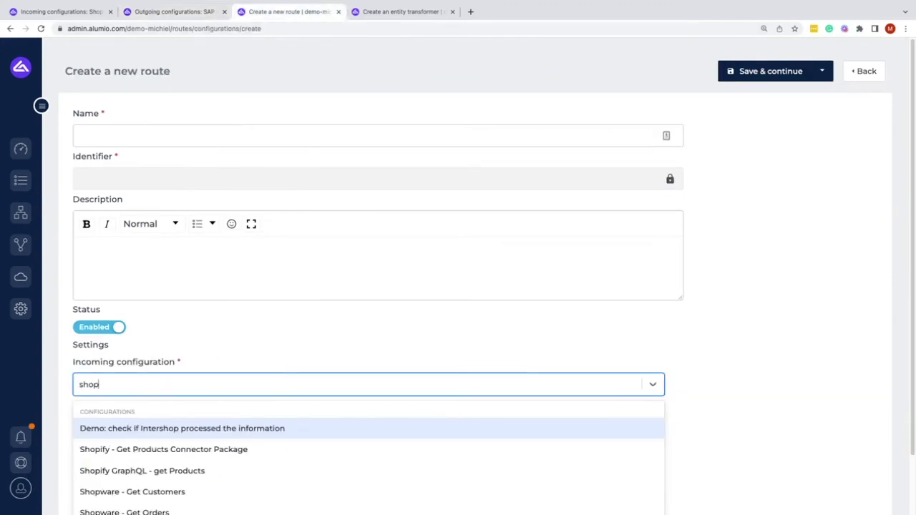
{"action": "key", "text": "Down"}
{"action": "key", "text": "Down"}
{"action": "key", "text": "Down"}
{"action": "key", "text": "Return"}
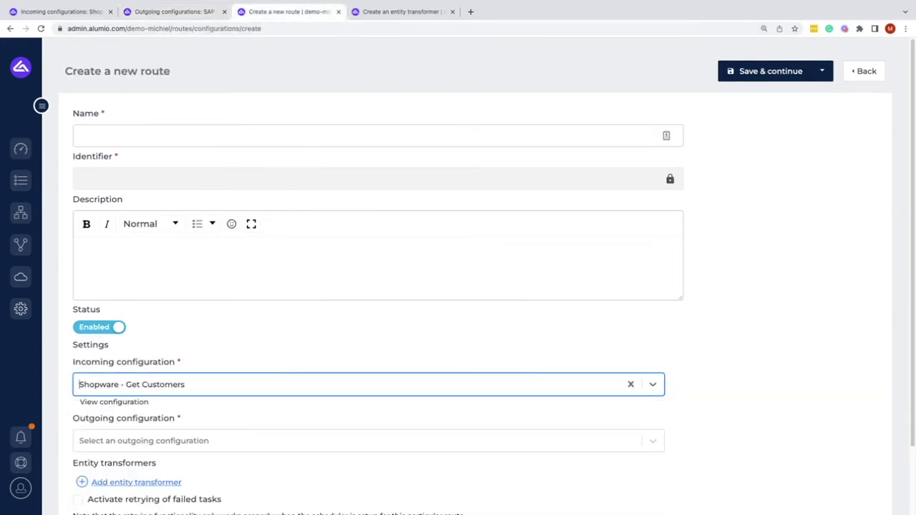
Select "SAP - Create Customers" as the outgoing configuration of the new route
{"action": "left_click", "coordinate": [198, 443]}
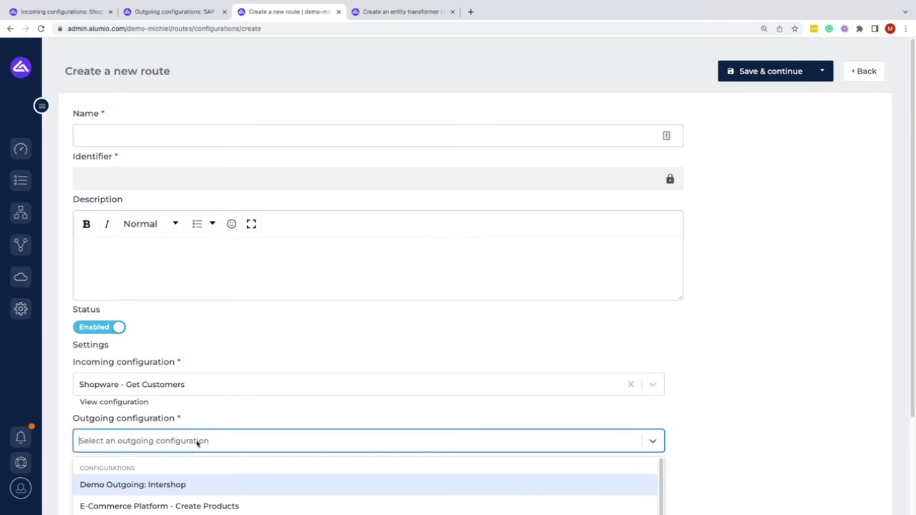
{"action": "type", "text": "SAP"}
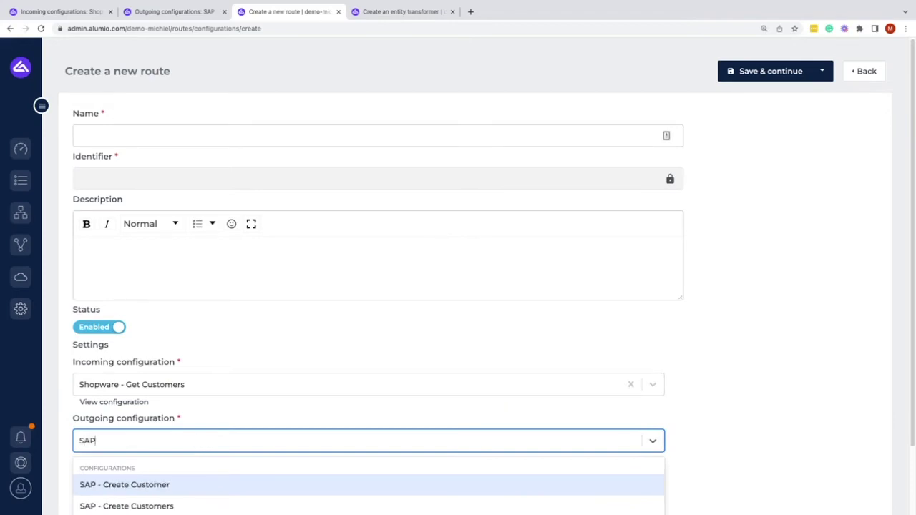
{"action": "left_click", "coordinate": [178, 506]}
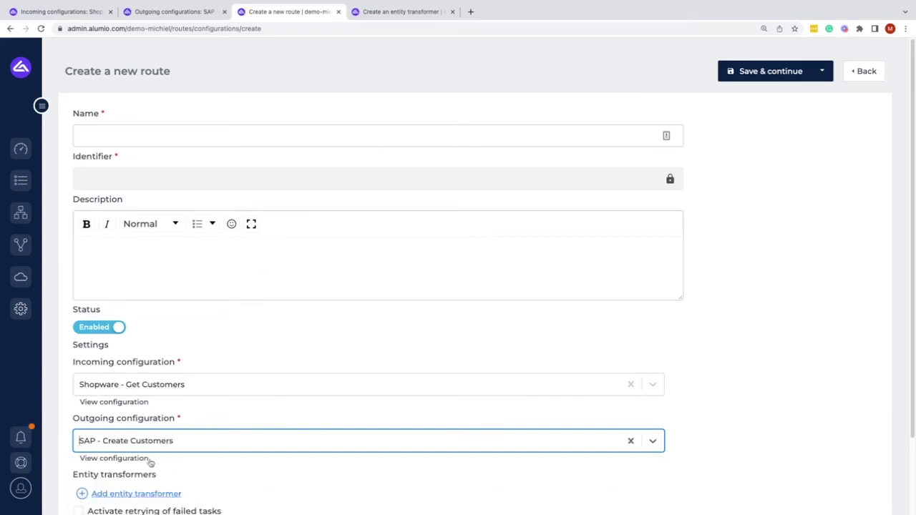
Enter the naming pattern "<object> from <a> to <b>" as the route's name
{"action": "left_click", "coordinate": [184, 141]}
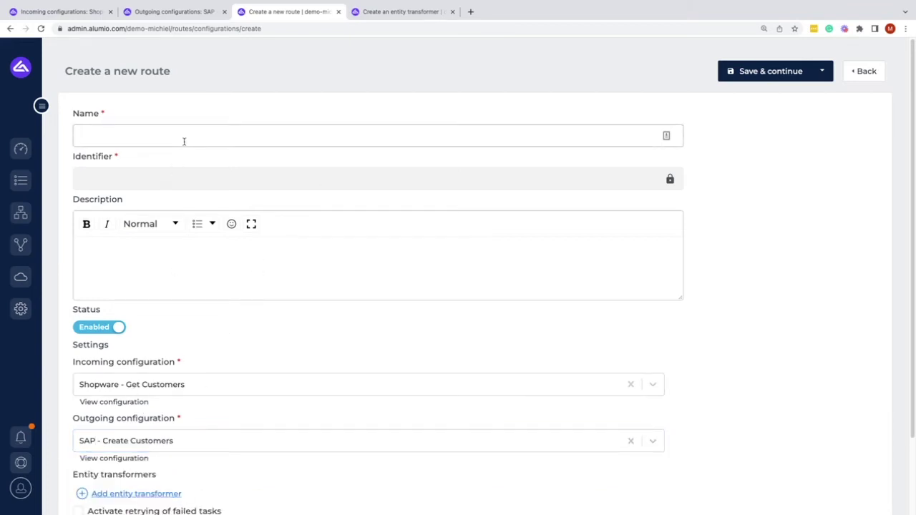
{"action": "type", "text": "<object> from"}
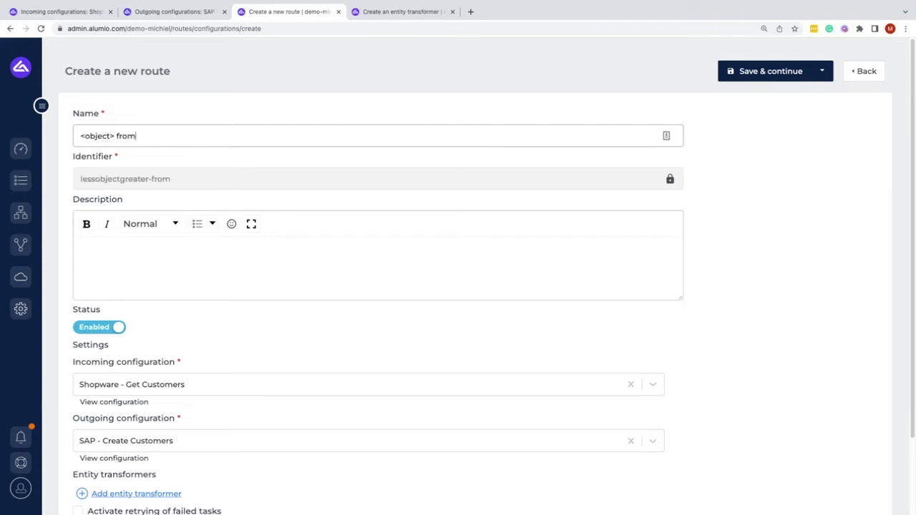
{"action": "type", "text": " <a> to <b>"}
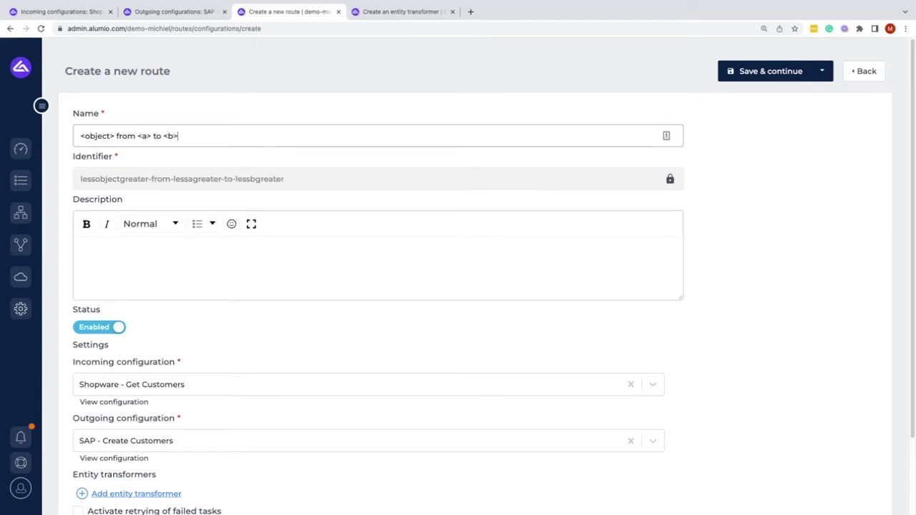
Replace the placeholders in the route's name so it reads "Customers from Shopware to SAP"
{"action": "left_click_drag", "start_coordinate": [115, 136], "coordinate": [80, 136]}
{"action": "type", "text": "Customers"}
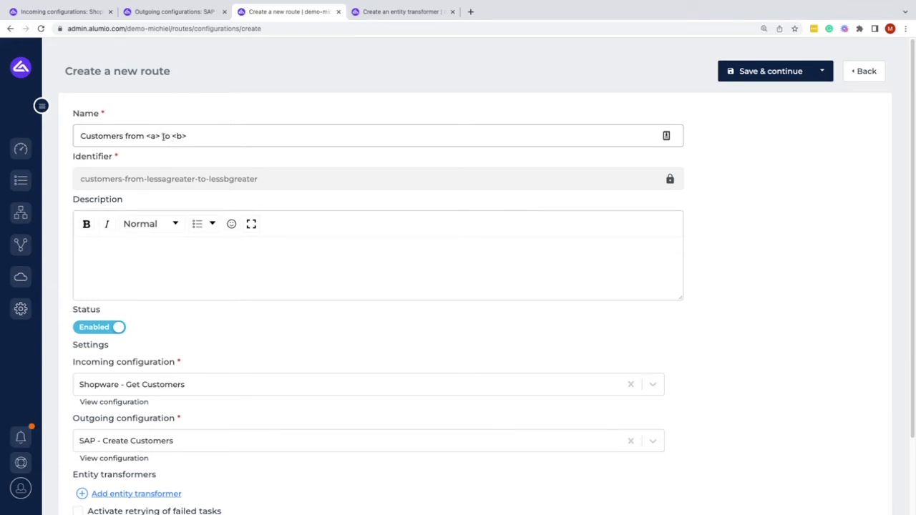
{"action": "left_click_drag", "start_coordinate": [158, 136], "coordinate": [146, 136]}
{"action": "key", "text": "BackSpace"}
{"action": "type", "text": "Shopware"}
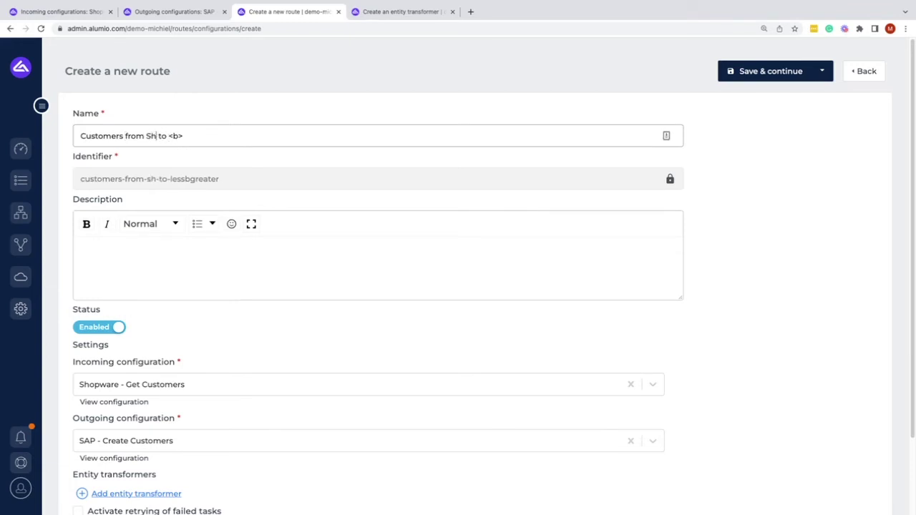
{"action": "left_click_drag", "start_coordinate": [213, 136], "coordinate": [198, 136]}
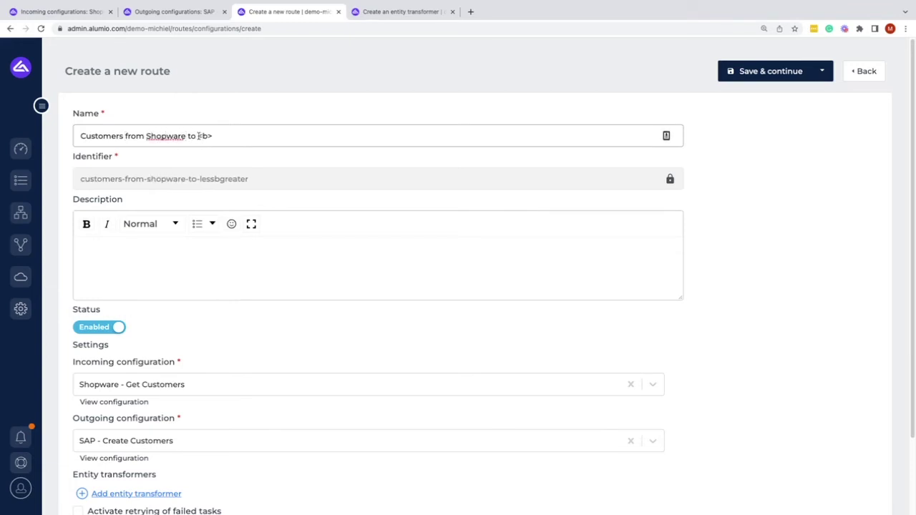
{"action": "type", "text": "SAP"}
{"action": "left_click", "coordinate": [79, 138]}
{"action": "type", "text": "<client>"}
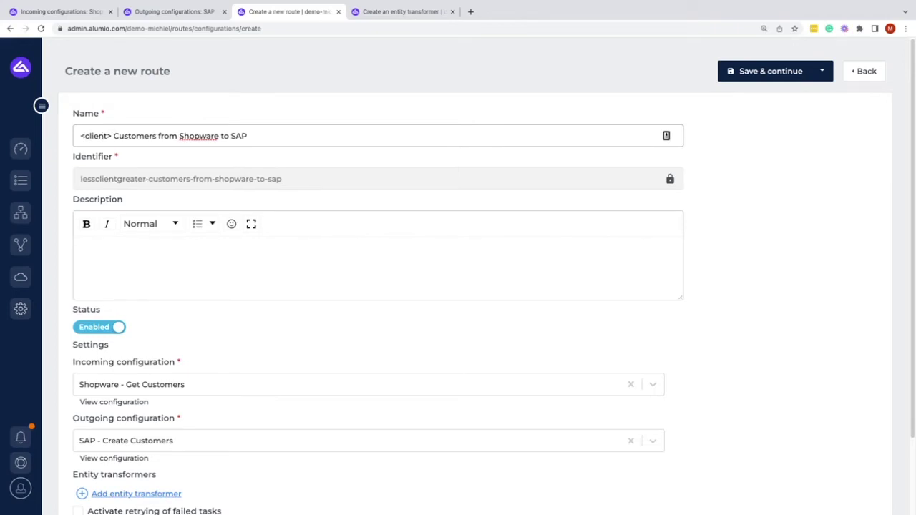
{"action": "key", "text": "shift+Home"}
{"action": "key", "text": "BackSpace"}
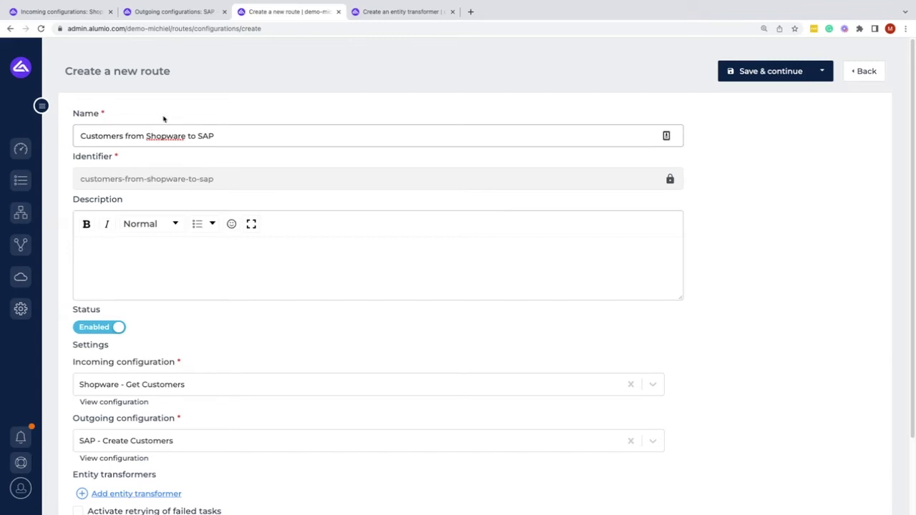
Save the new customer route and dismiss the notification
{"action": "left_click", "coordinate": [745, 72]}
{"action": "left_click", "coordinate": [557, 101]}
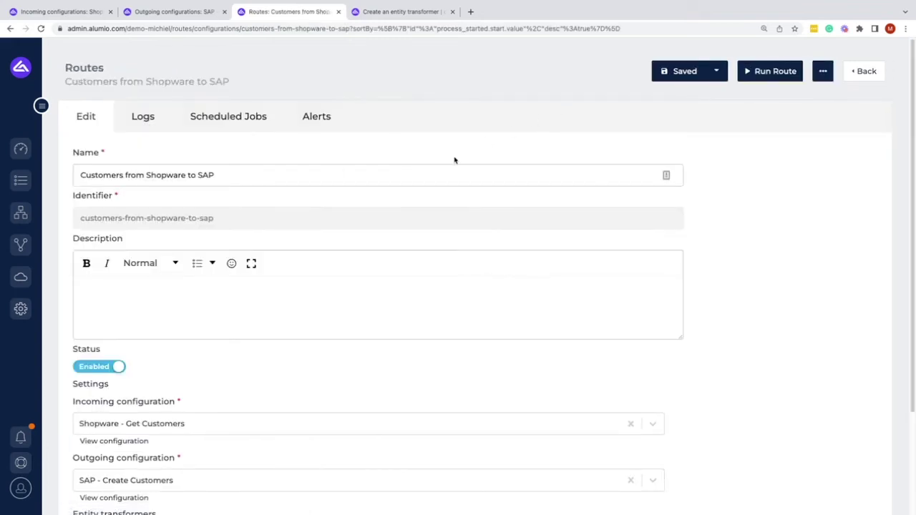
Name the new entity transformer "Map customers from Shopware to SAP"
{"action": "left_click", "coordinate": [406, 13]}
{"action": "left_click", "coordinate": [241, 140]}
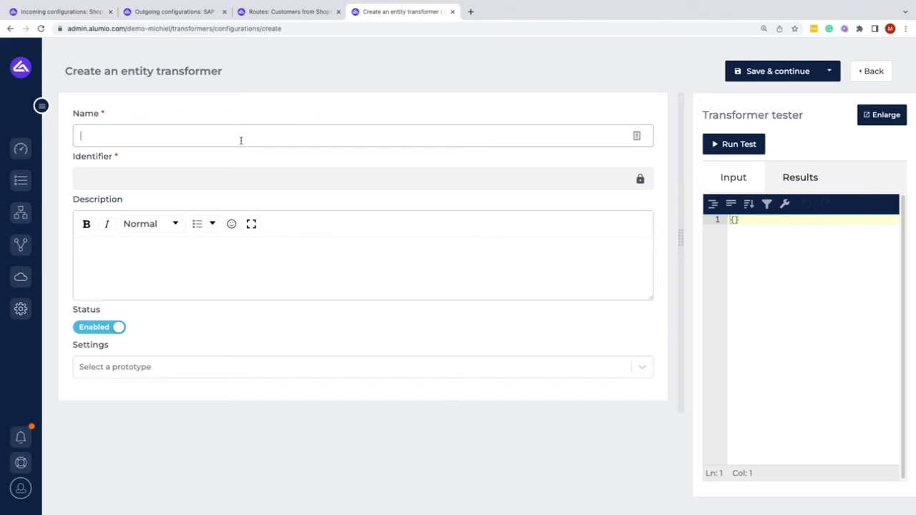
{"action": "left_click", "coordinate": [290, 12]}
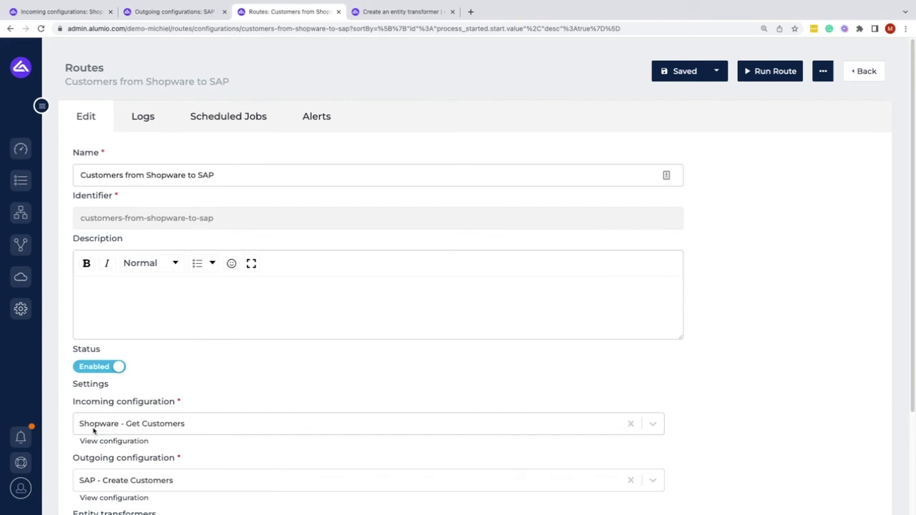
{"action": "left_click", "coordinate": [387, 12]}
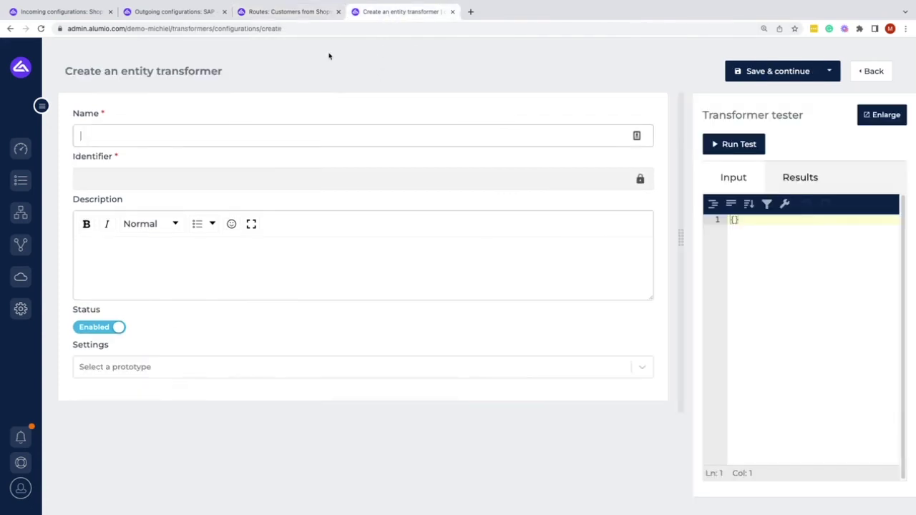
{"action": "type", "text": "Map custo"}
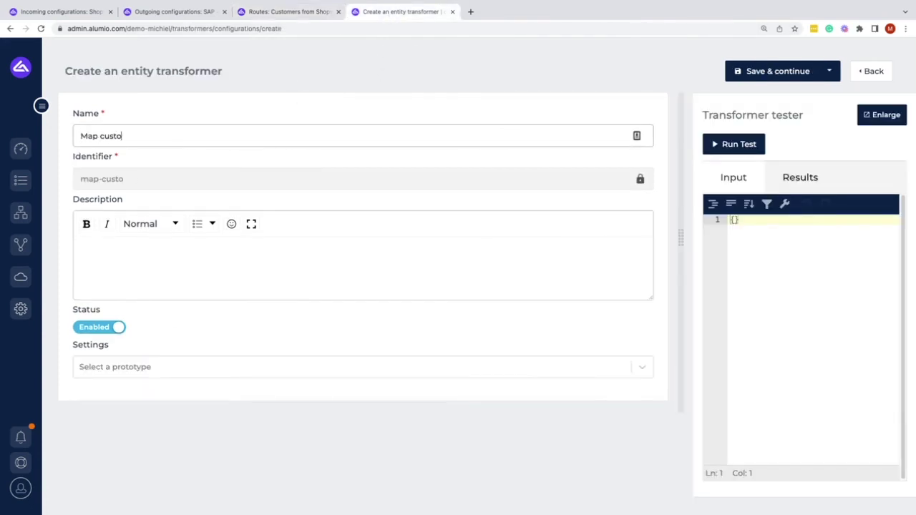
{"action": "type", "text": "mers from Shopware t"}
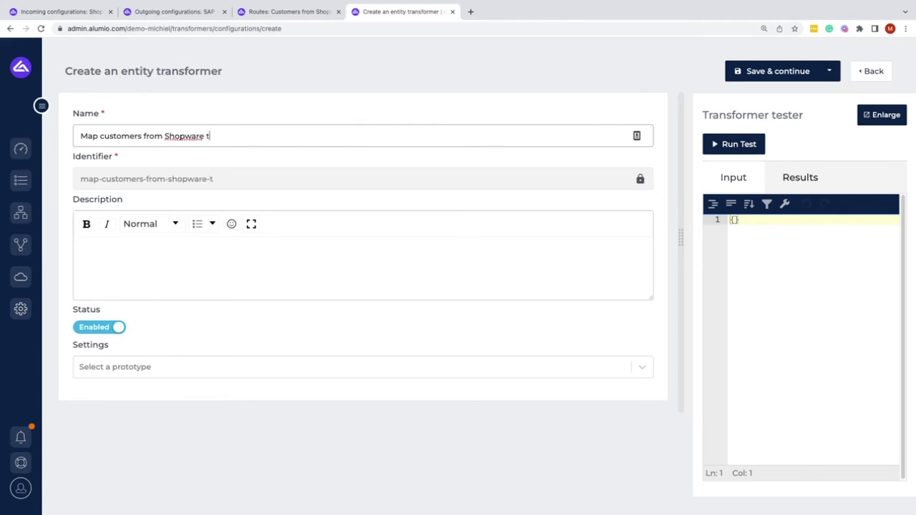
{"action": "type", "text": "o SAP"}
Choose the "Chain multiple entity transformers" prototype for the transformer and save the configuration
{"action": "left_click", "coordinate": [393, 371]}
{"action": "type", "text": "hhain"}
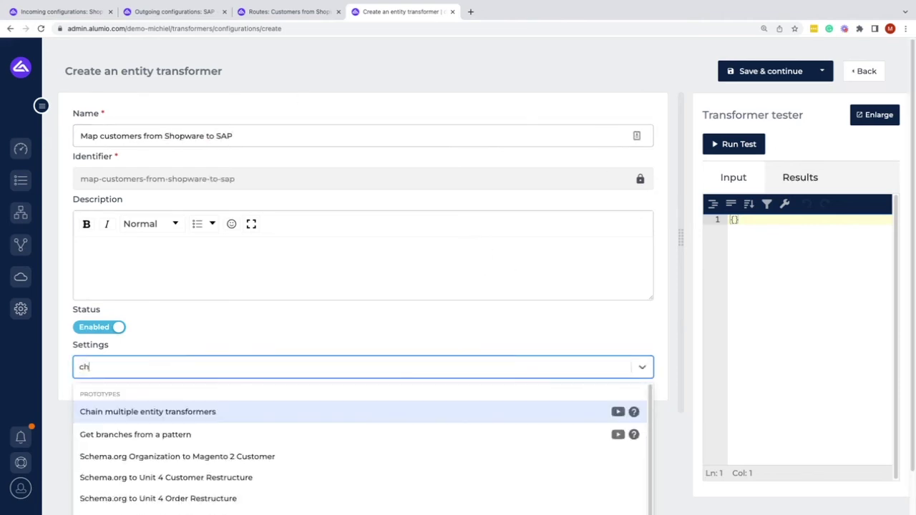
{"action": "key", "text": "Return"}
{"action": "left_click", "coordinate": [755, 74]}
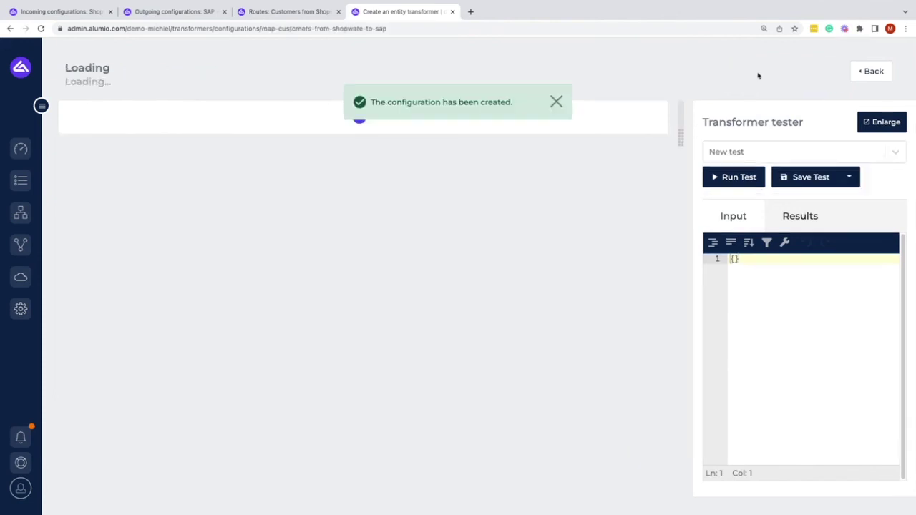
Add "Map customers from Shopware to SAP" as an entity transformer on the "Customers from Shopware to SAP" route
{"action": "left_click", "coordinate": [244, 14]}
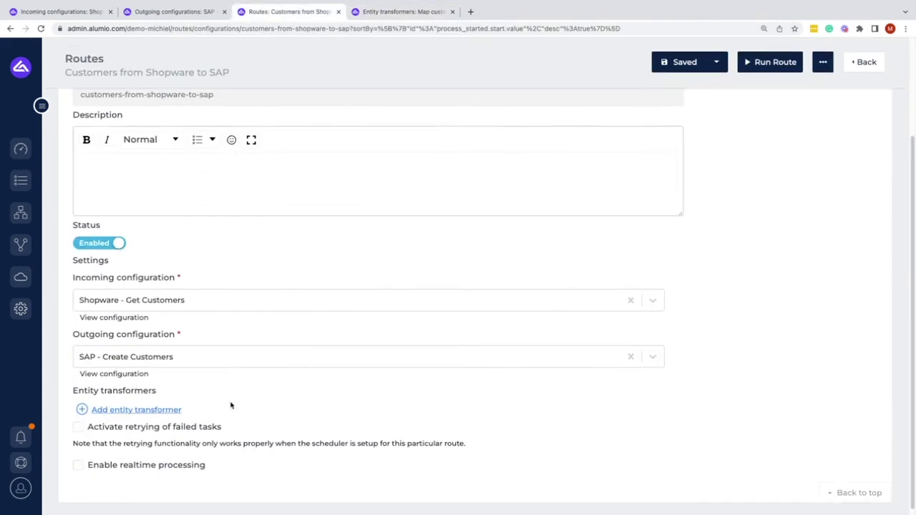
{"action": "left_click", "coordinate": [97, 404]}
{"action": "left_click", "coordinate": [221, 410]}
{"action": "type", "text": "map"}
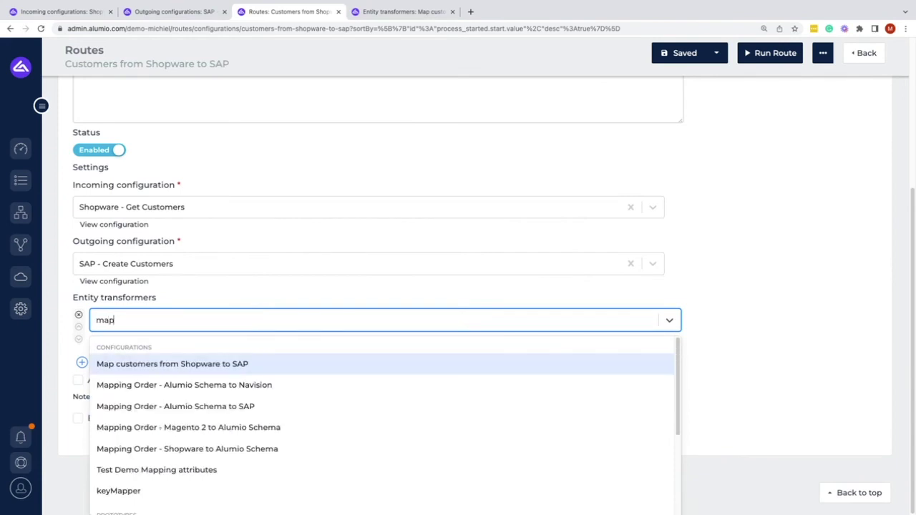
{"action": "key", "text": "Return"}
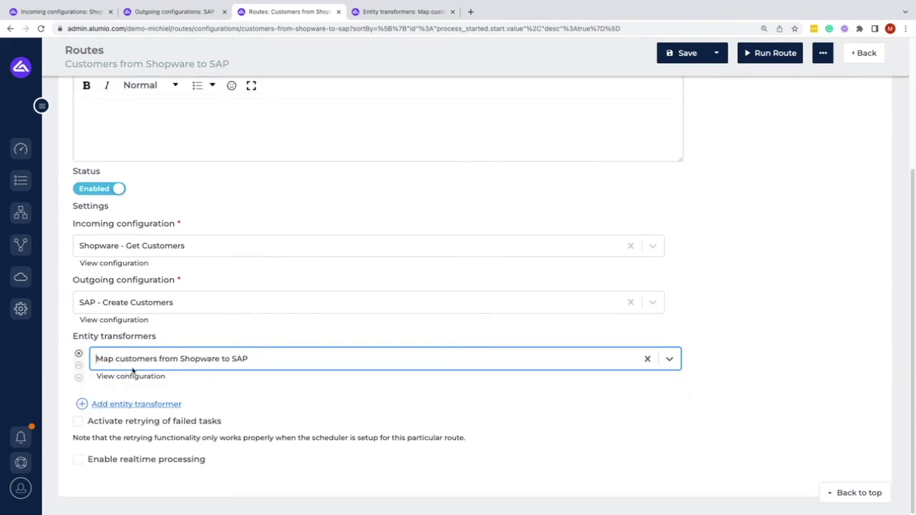
{"action": "scroll", "coordinate": [133, 372], "scroll_direction": "up", "scroll_amount": 1}
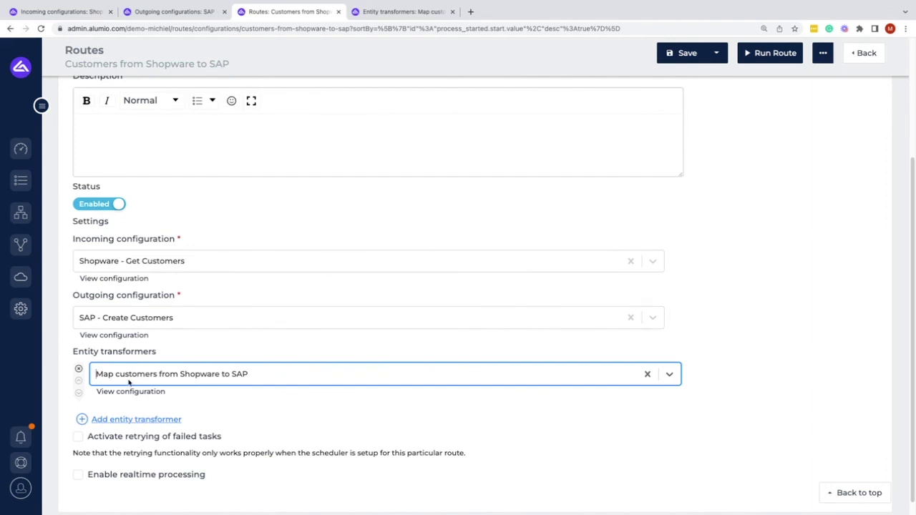